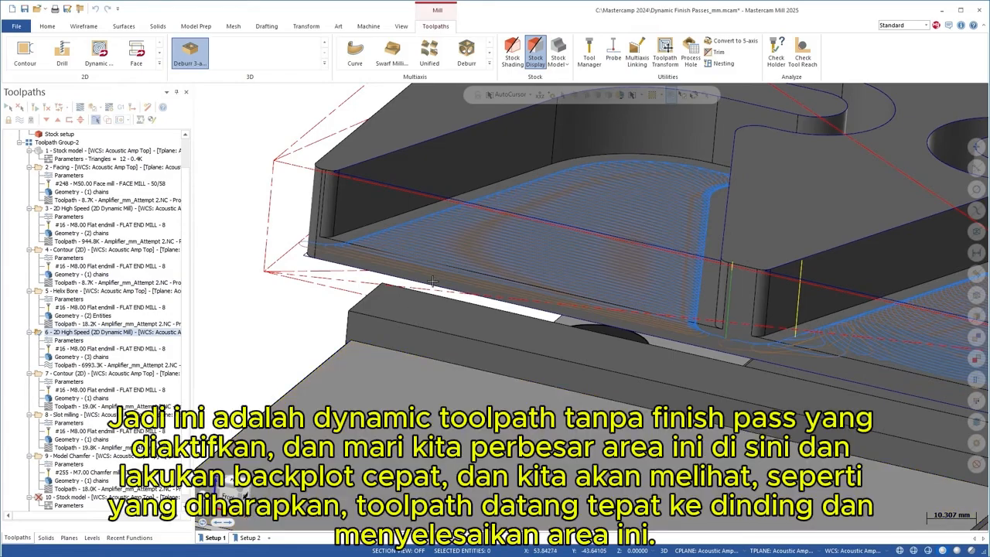
# - Backplot the original Dynamic Mill toolpath to watch the tool enter the pocket along the wall
pyautogui.moveTo(432, 274)
pyautogui.mouseDown(button='middle')
pyautogui.moveTo(459, 243)
pyautogui.moveTo(543, 263)
pyautogui.moveTo(566, 354)
pyautogui.mouseUp(button='middle')
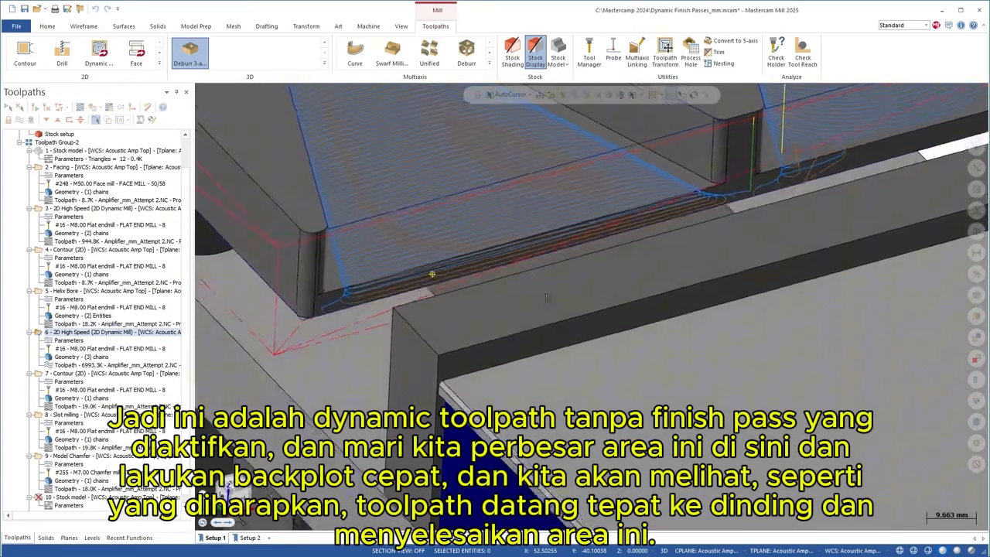
pyautogui.scroll(-5, 566, 354)
pyautogui.scroll(8, 504, 218)
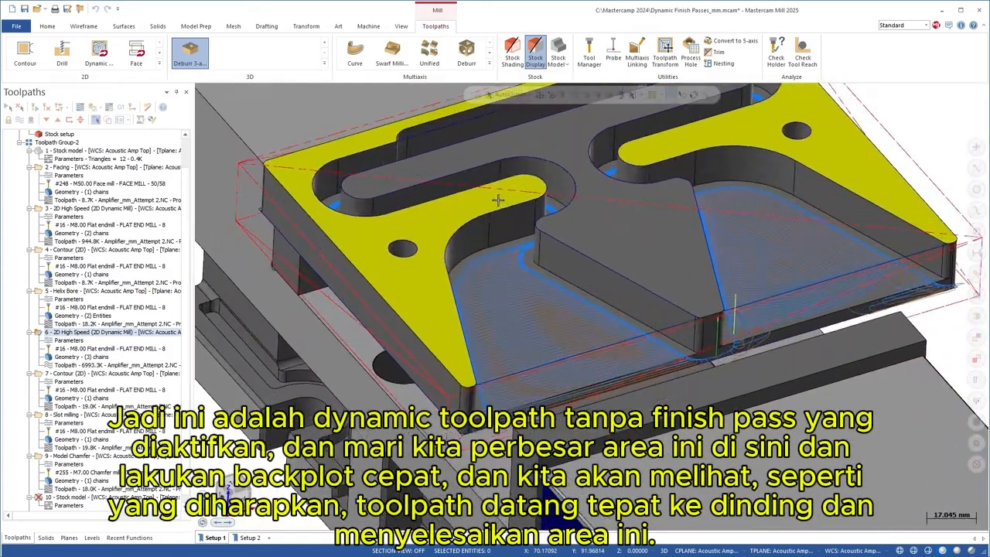
pyautogui.scroll(2, 478, 359)
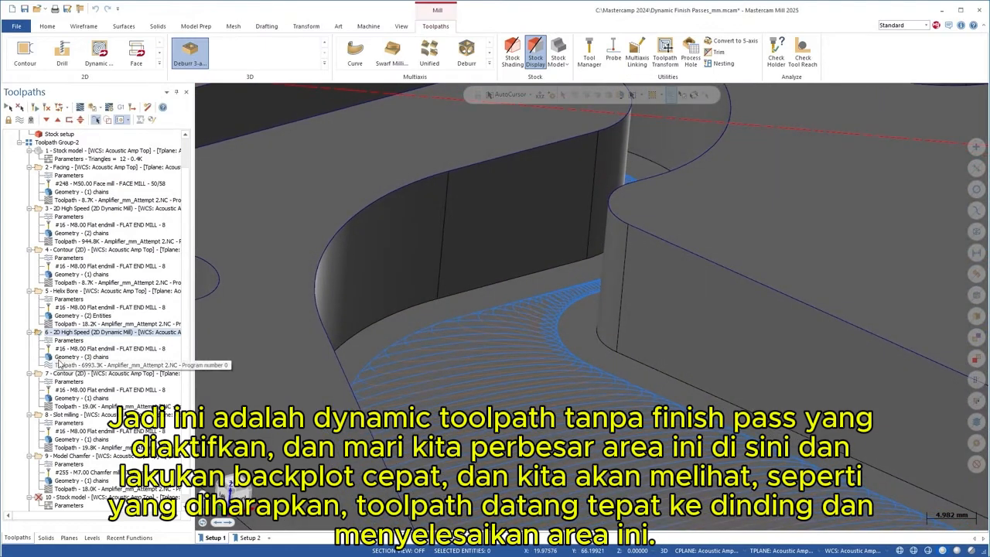
pyautogui.click(80, 107)
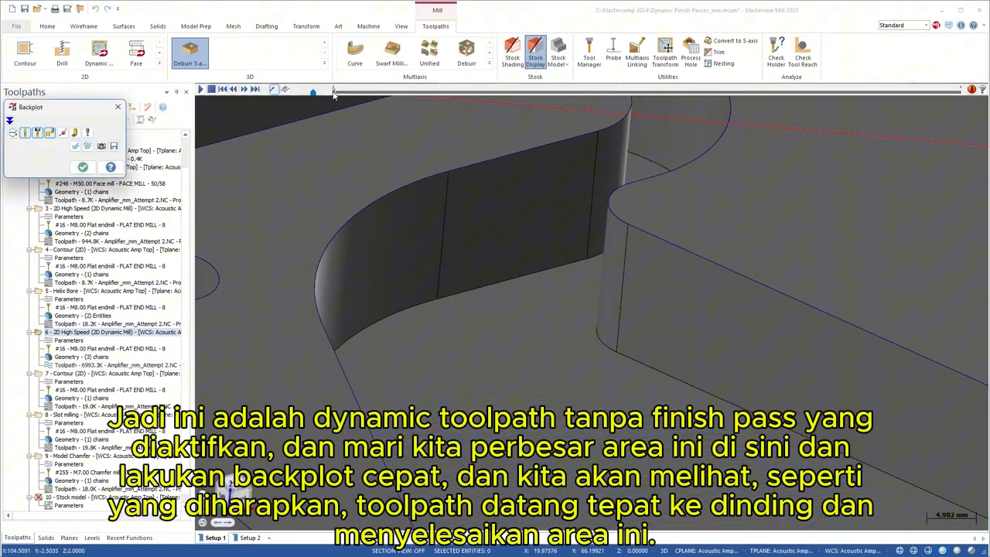
pyautogui.moveTo(334, 93)
pyautogui.mouseDown()
pyautogui.moveTo(446, 97)
pyautogui.moveTo(421, 112)
pyautogui.mouseUp()
pyautogui.scroll(8, 599, 278)
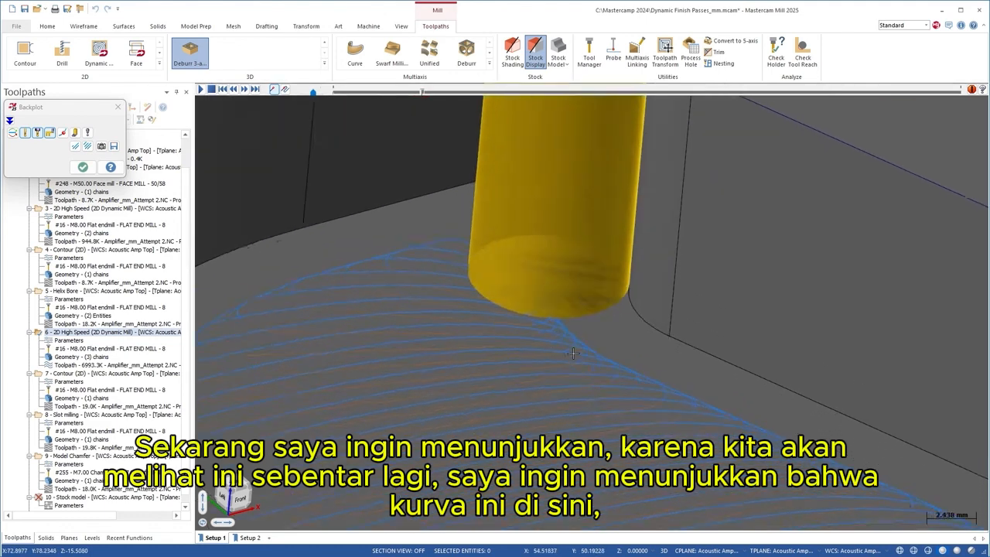
pyautogui.scroll(2, 580, 352)
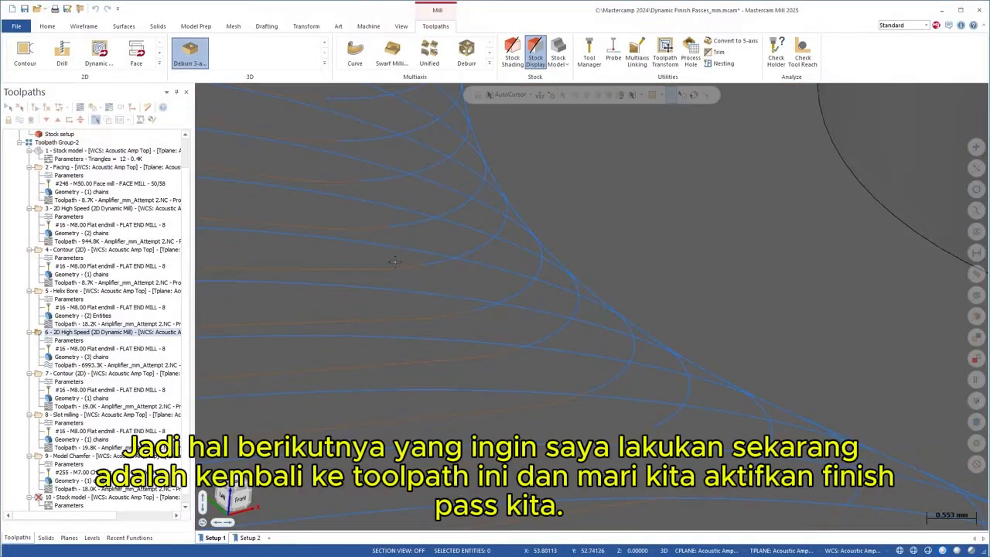
pyautogui.scroll(-5, 411, 259)
pyautogui.scroll(-3, 564, 340)
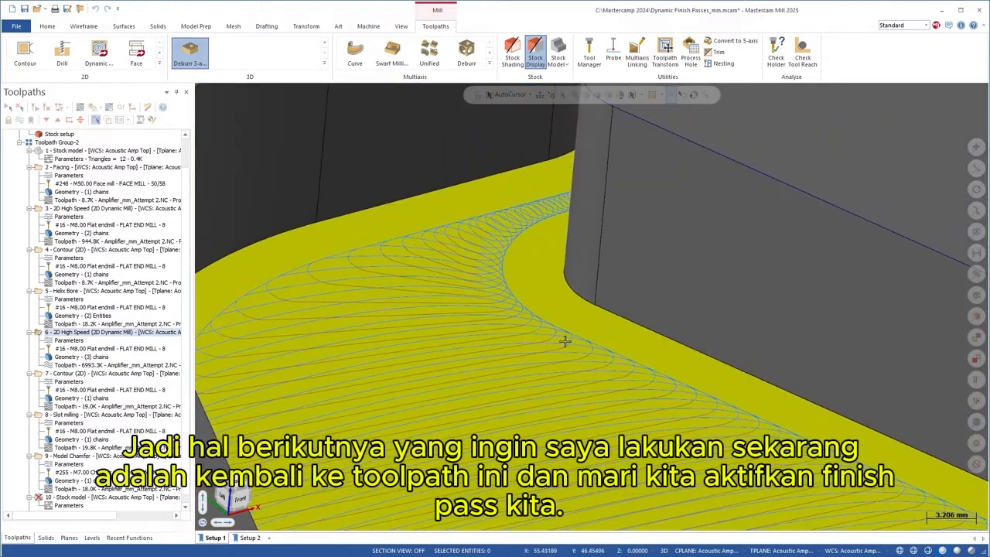
# - Enable one finish pass at 0.1 spacing in operation 6 and regenerate the toolpath
pyautogui.click(69, 341)
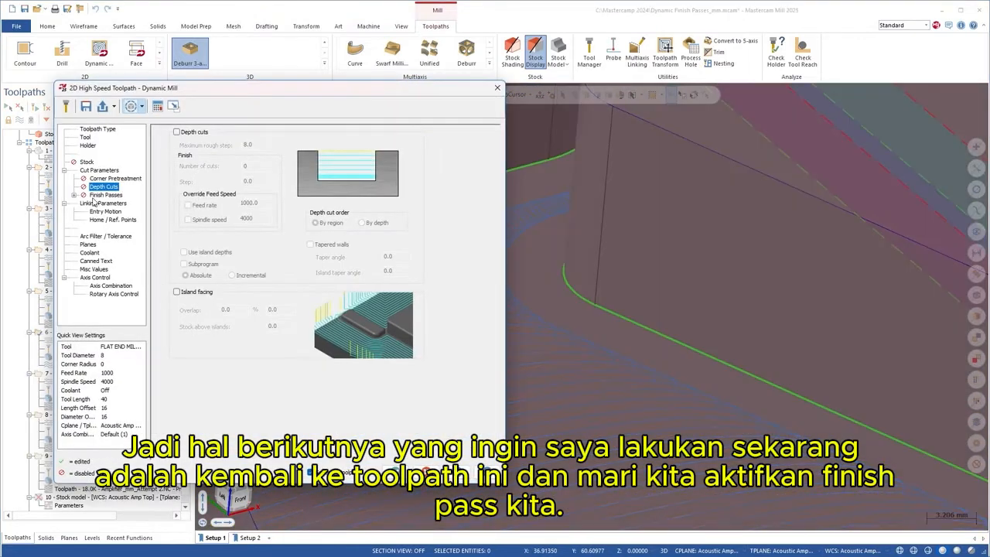
pyautogui.click(94, 196)
pyautogui.click(73, 195)
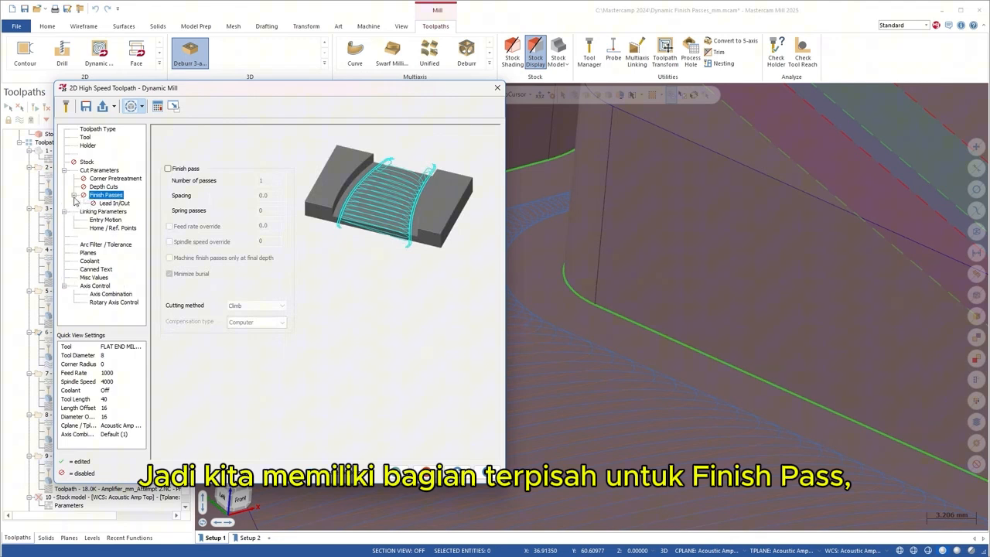
pyautogui.click(168, 169)
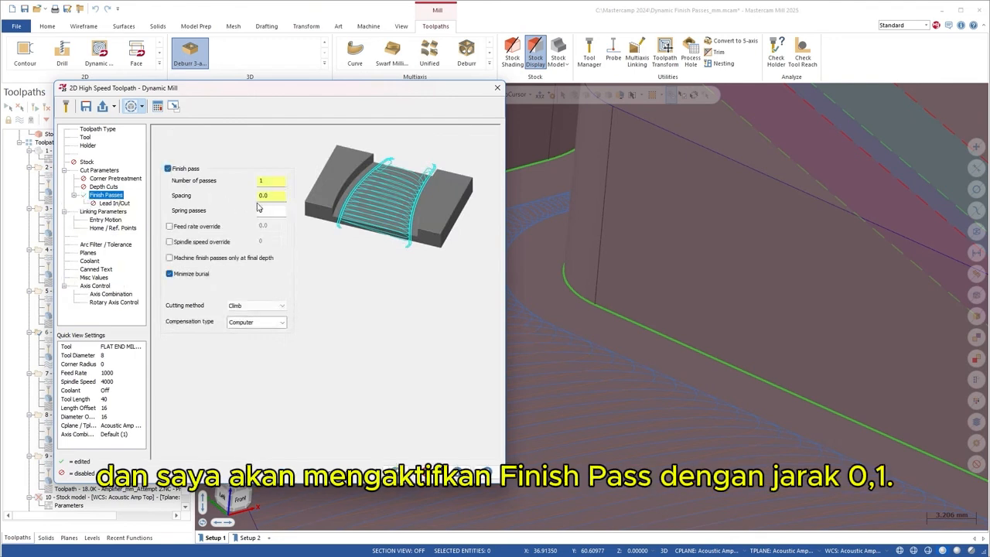
pyautogui.write('.1')
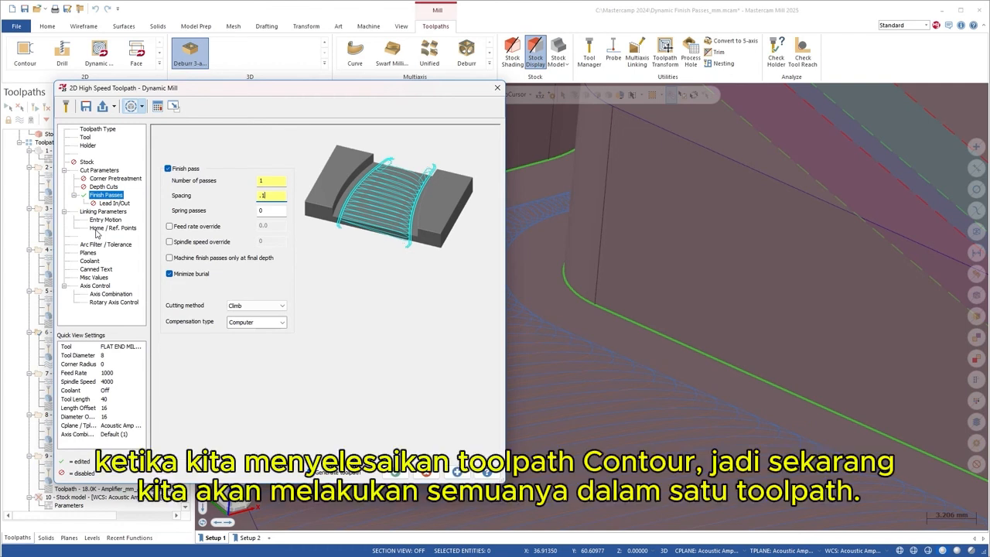
pyautogui.click(392, 473)
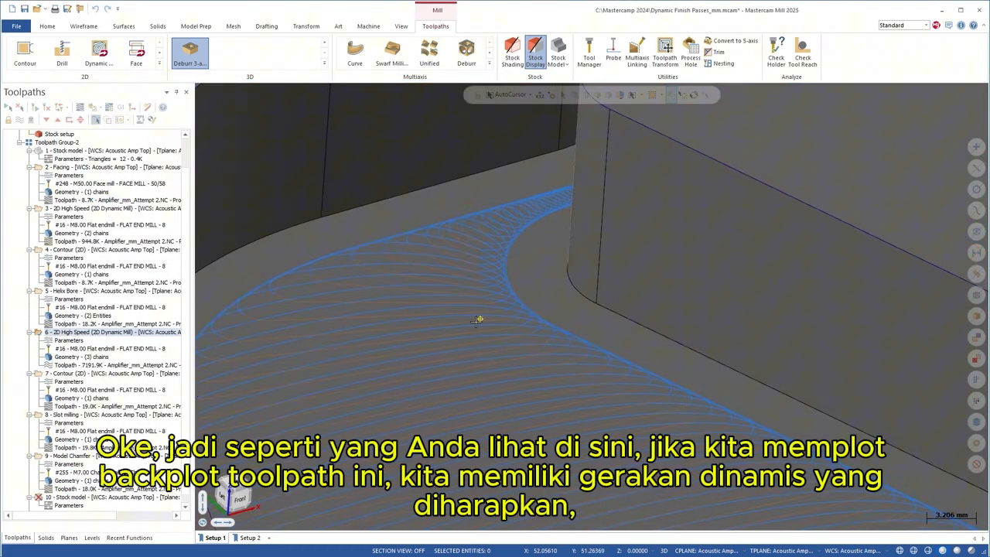
# - Backplot the regenerated toolpath at higher speed, jumping the tool to a wall point
pyautogui.click(76, 365)
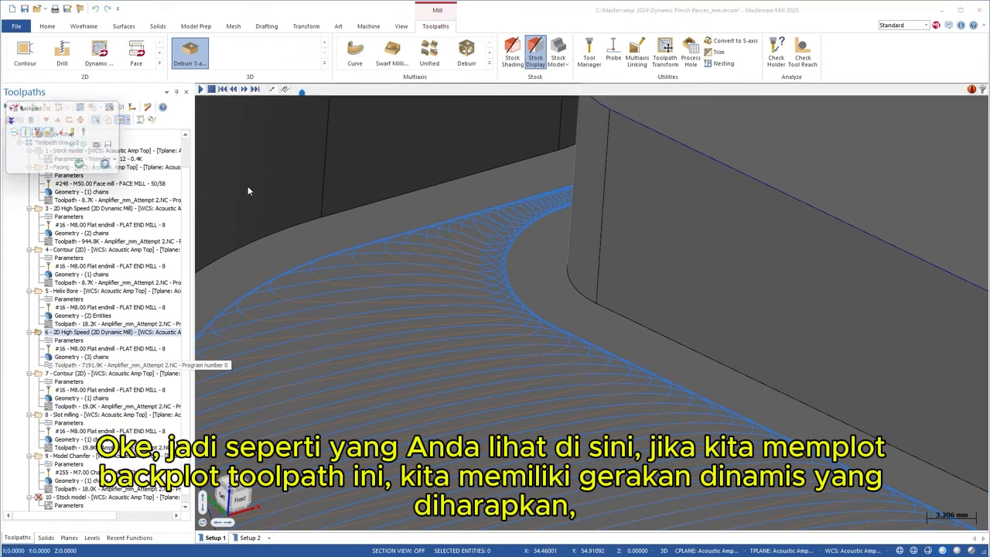
pyautogui.moveTo(302, 93); pyautogui.dragTo(483, 92)
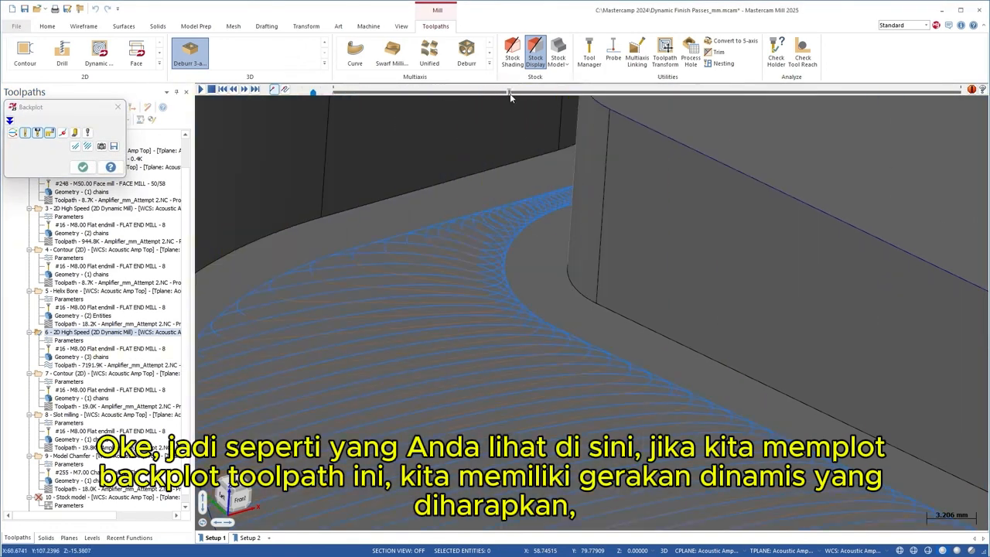
pyautogui.scroll(3, 511, 289)
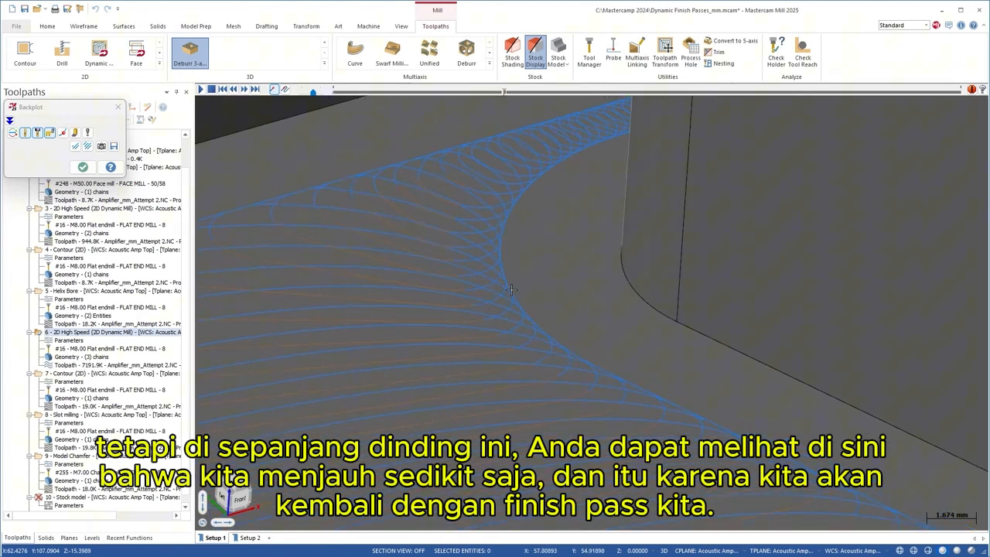
pyautogui.click(510, 290)
pyautogui.moveTo(564, 290); pyautogui.dragTo(663, 276, button='middle')
pyautogui.scroll(4, 663, 276)
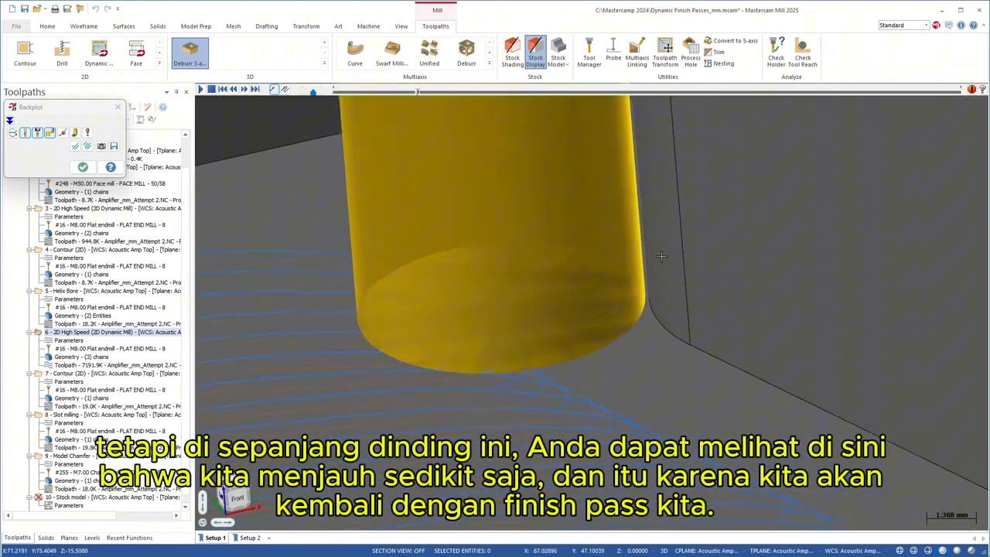
pyautogui.scroll(-2, 601, 299)
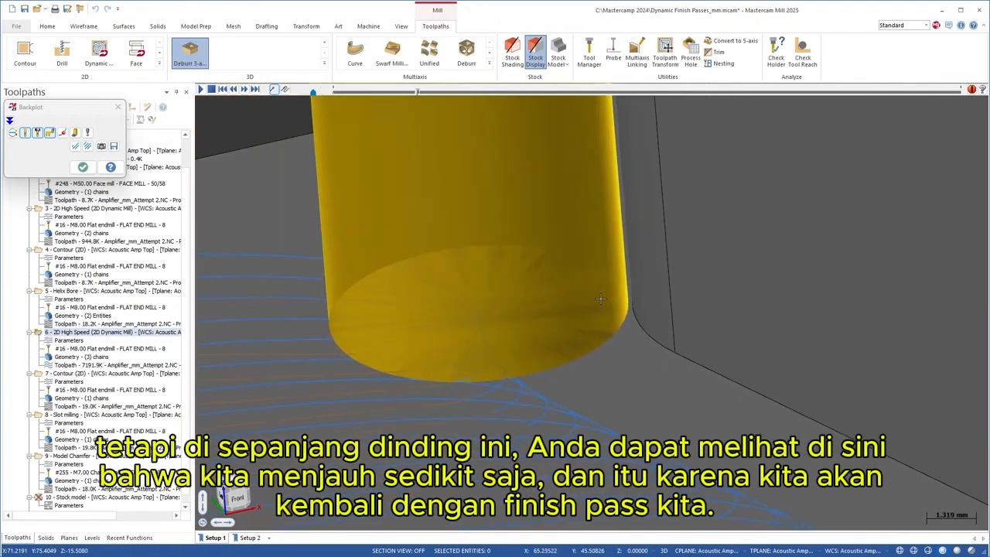
pyautogui.scroll(-5, 601, 299)
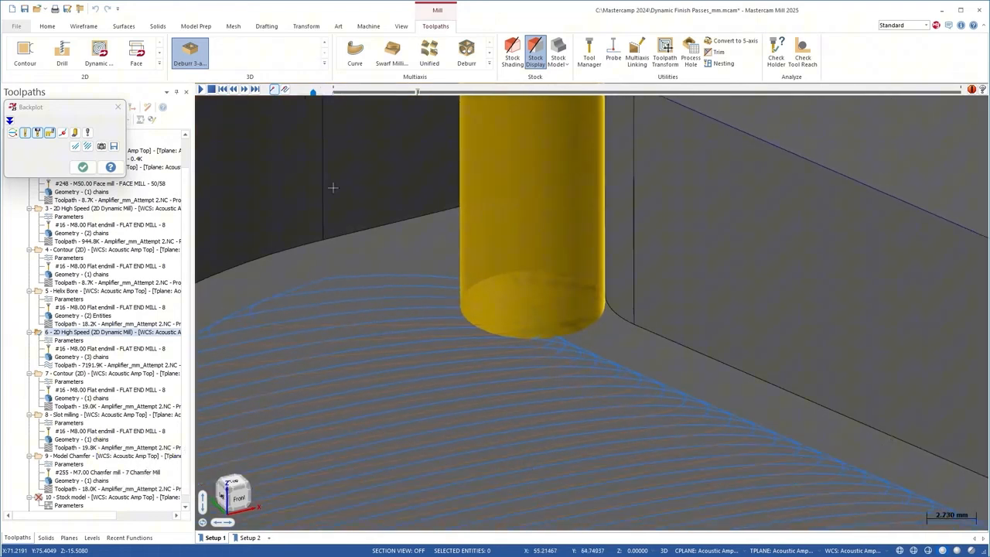
# - Run the backplot to the end, showing the finish arcs stopping short of the wall
pyautogui.moveTo(418, 92); pyautogui.dragTo(591, 93)
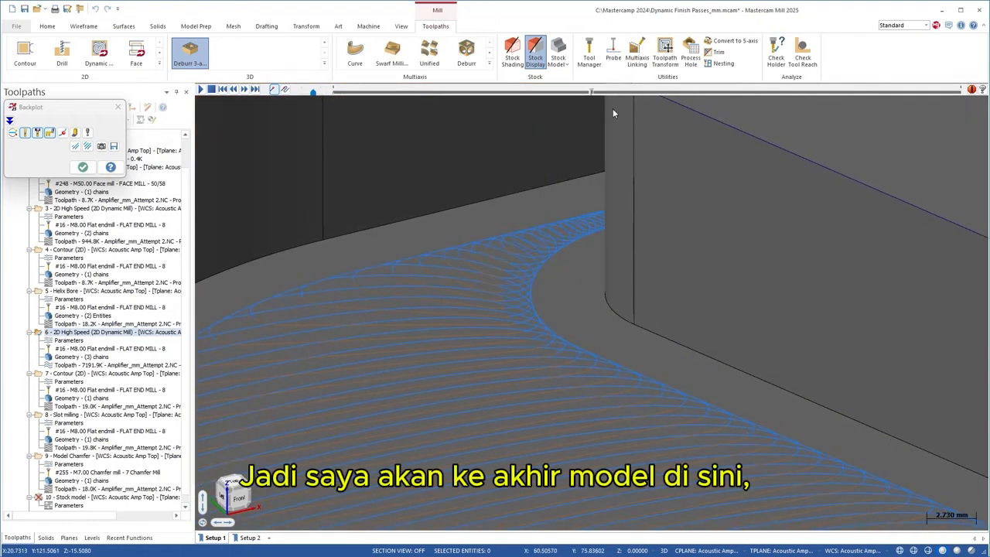
pyautogui.moveTo(961, 94); pyautogui.dragTo(964, 95)
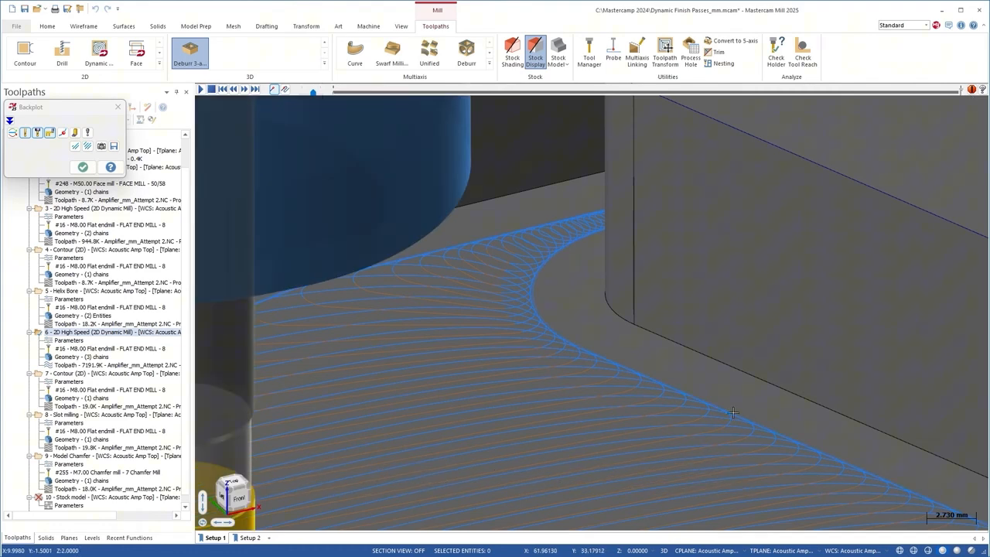
pyautogui.scroll(7, 744, 429)
pyautogui.scroll(5, 810, 399)
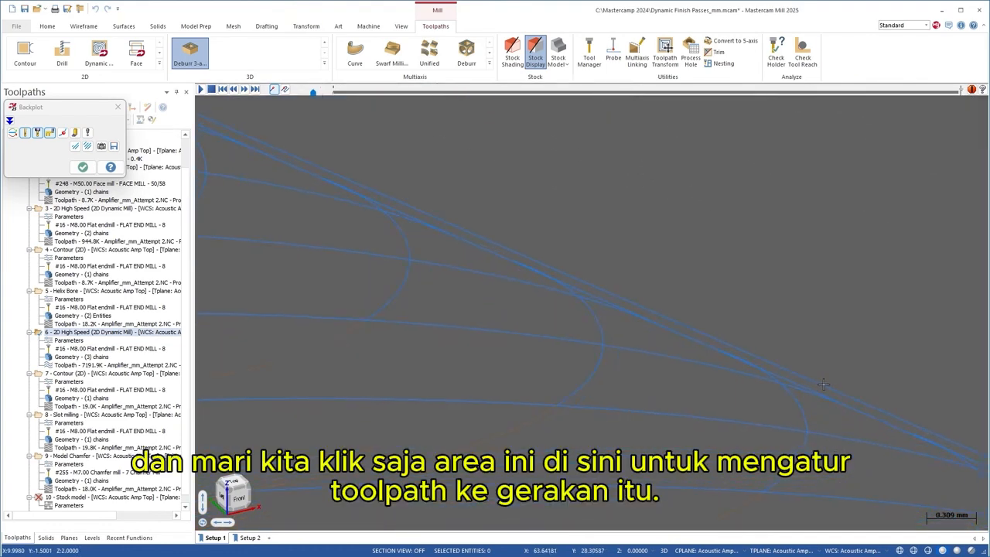
pyautogui.scroll(-15, 824, 384)
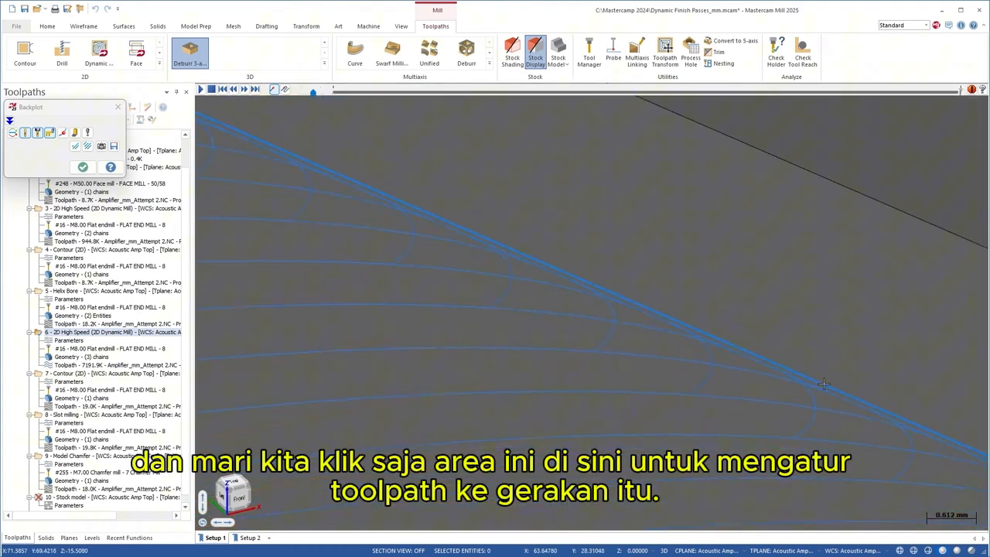
pyautogui.scroll(3, 677, 257)
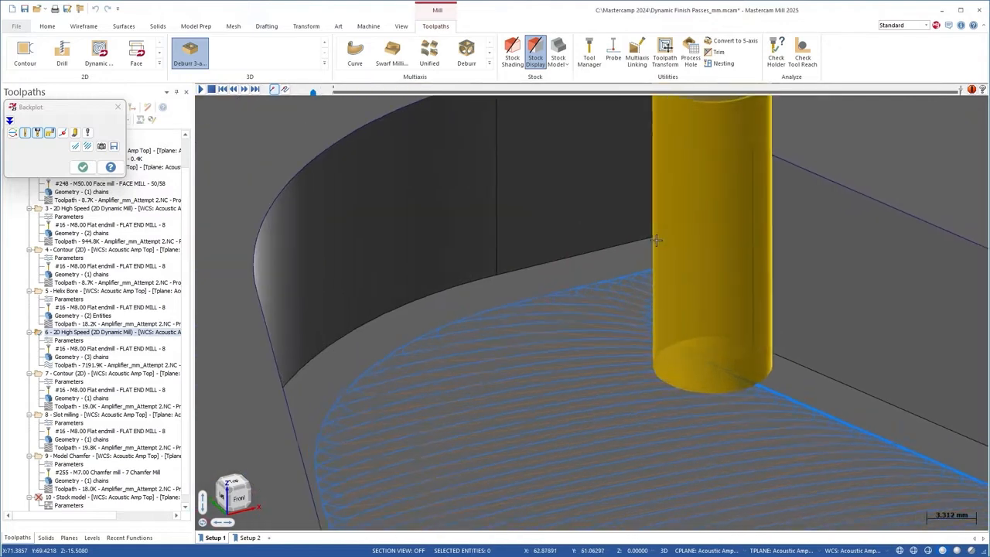
# - Set the backplot to interpolated stepping and orbit out to view the channel
pyautogui.click(87, 133)
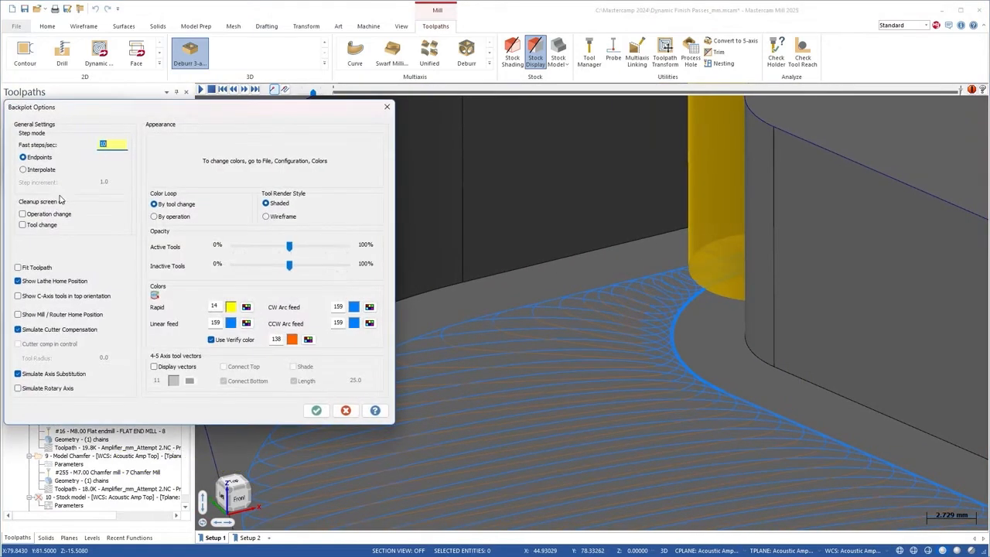
pyautogui.click(318, 411)
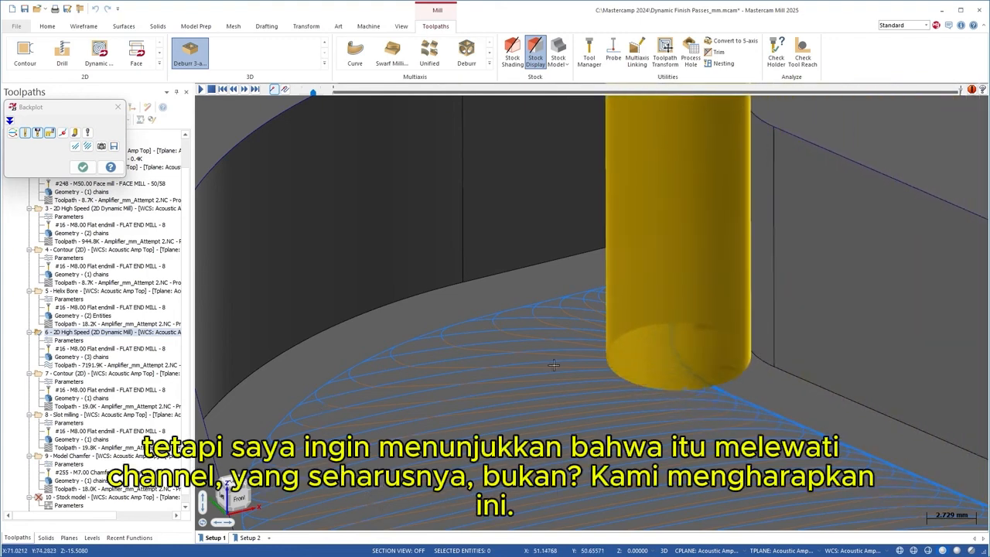
pyautogui.scroll(1, 553, 353)
pyautogui.moveTo(552, 353); pyautogui.dragTo(630, 378, button='middle')
pyautogui.scroll(-8, 630, 378)
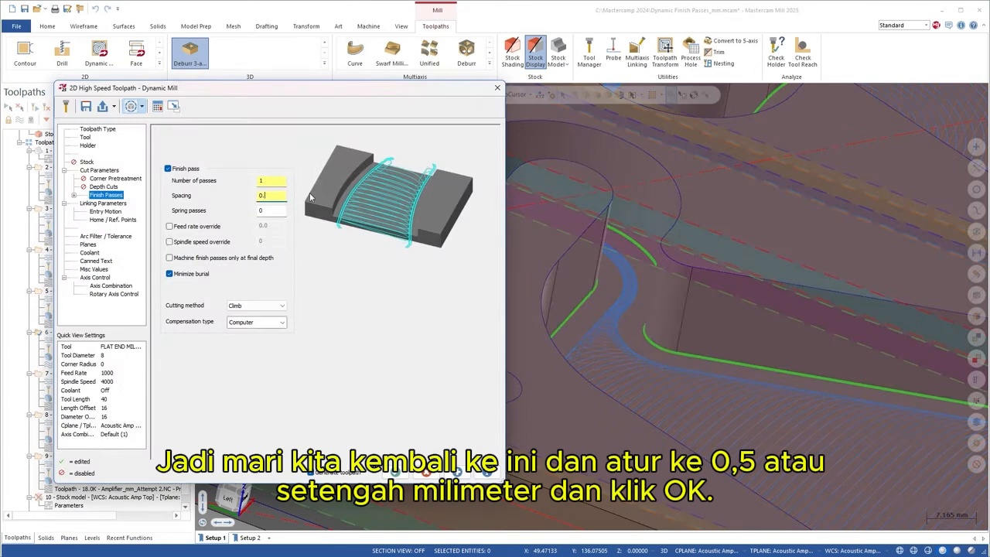
# - Change the finish pass spacing to 0.5 and regenerate the toolpath
pyautogui.press('BackSpace')
pyautogui.write('5')
pyautogui.click(398, 474)
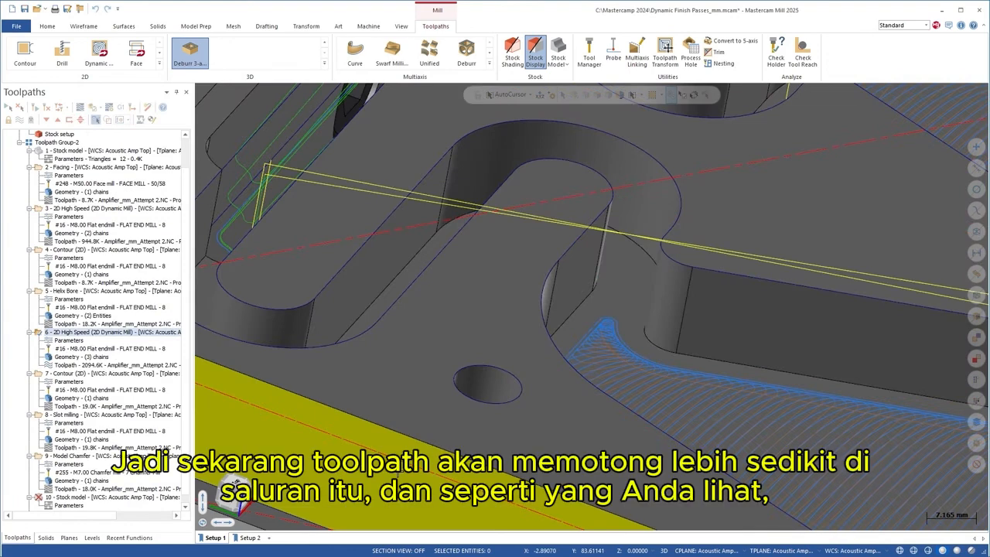
# - Backplot the regenerated toolpath partway, with the tool crossing the narrow channel
pyautogui.moveTo(665, 311); pyautogui.dragTo(640, 316, button='middle')
pyautogui.scroll(5, 640, 315)
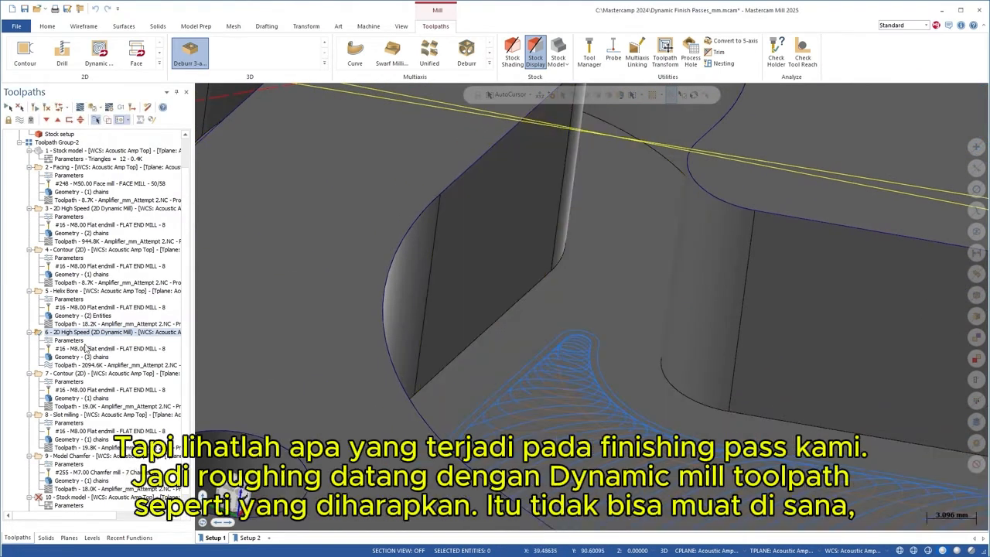
pyautogui.click(69, 365)
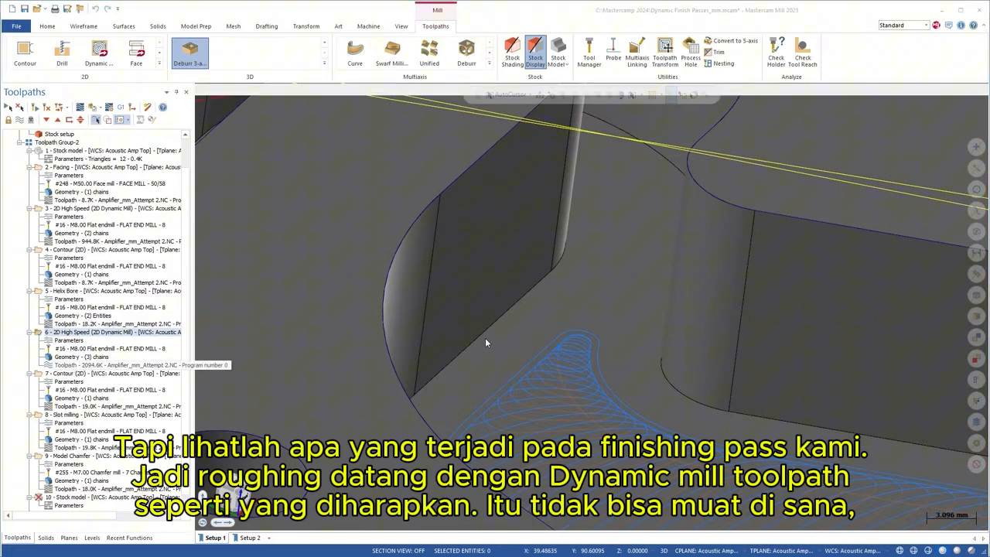
pyautogui.moveTo(334, 90); pyautogui.dragTo(682, 118)
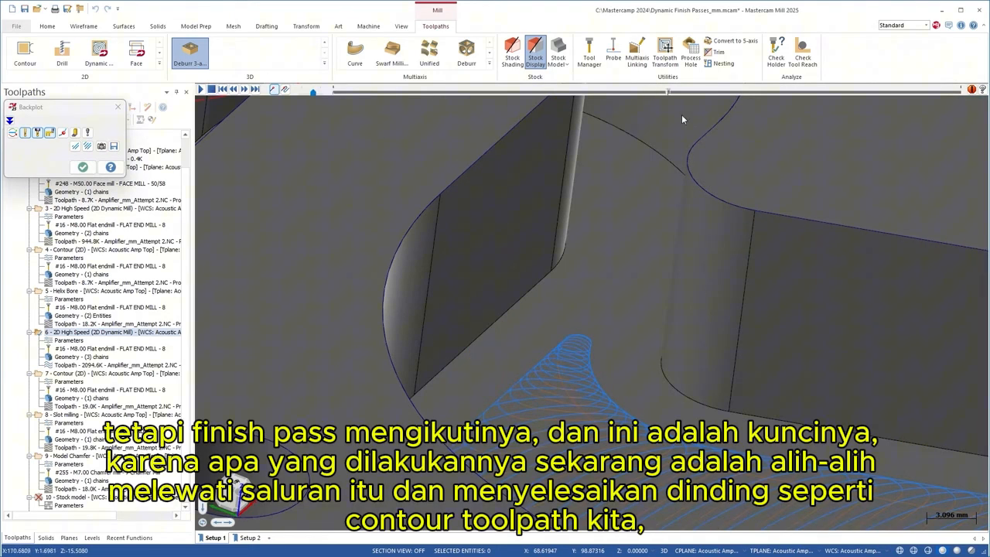
# - Play the backplot into the finish pass and end the simulation
pyautogui.moveTo(933, 93); pyautogui.dragTo(960, 91)
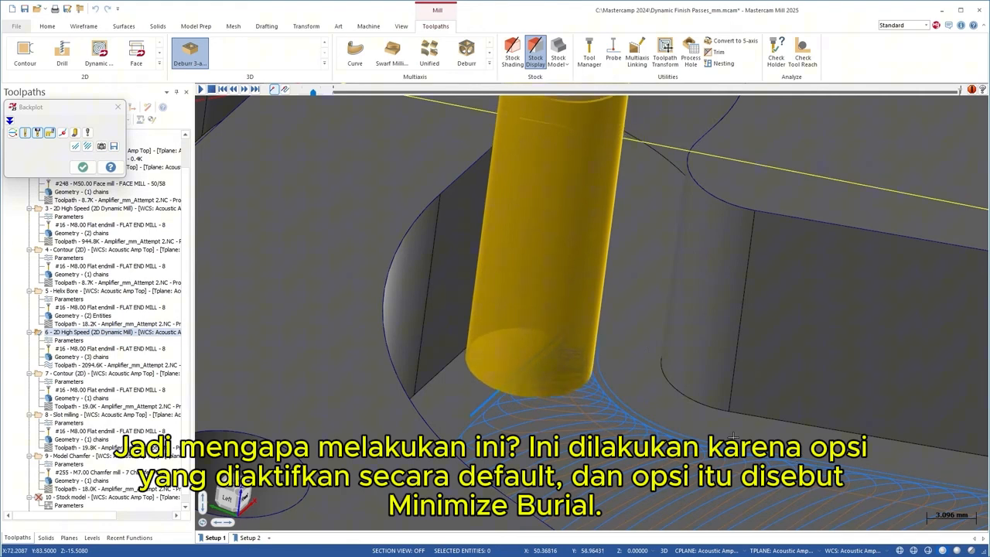
pyautogui.click(83, 167)
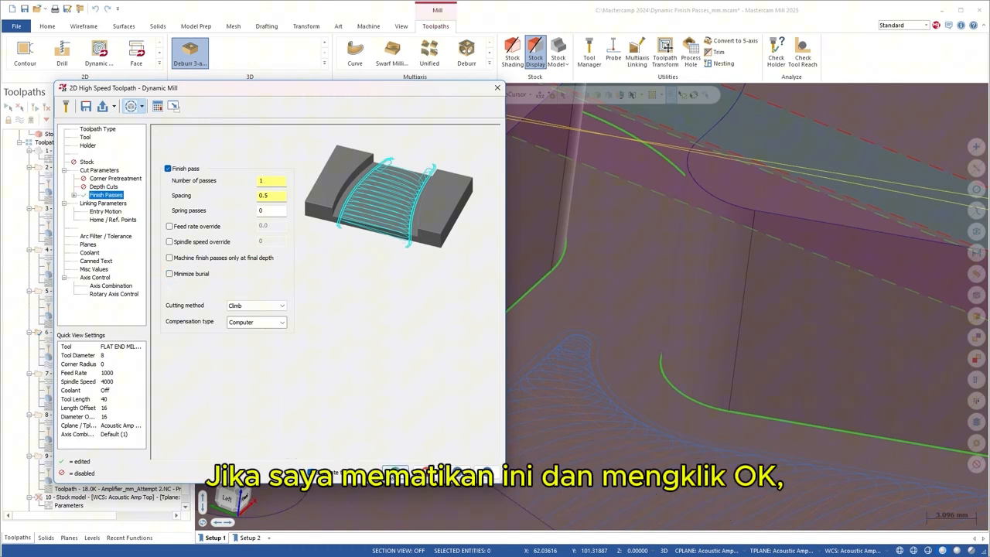
# - Regenerate with Minimize burial off and backplot the finish pass into the wall corner
pyautogui.click(394, 470)
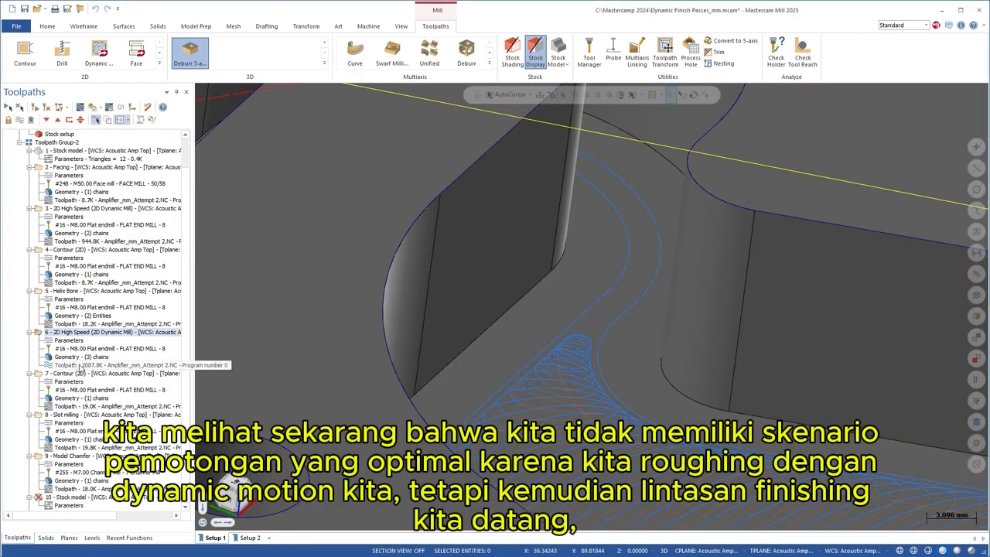
pyautogui.click(80, 107)
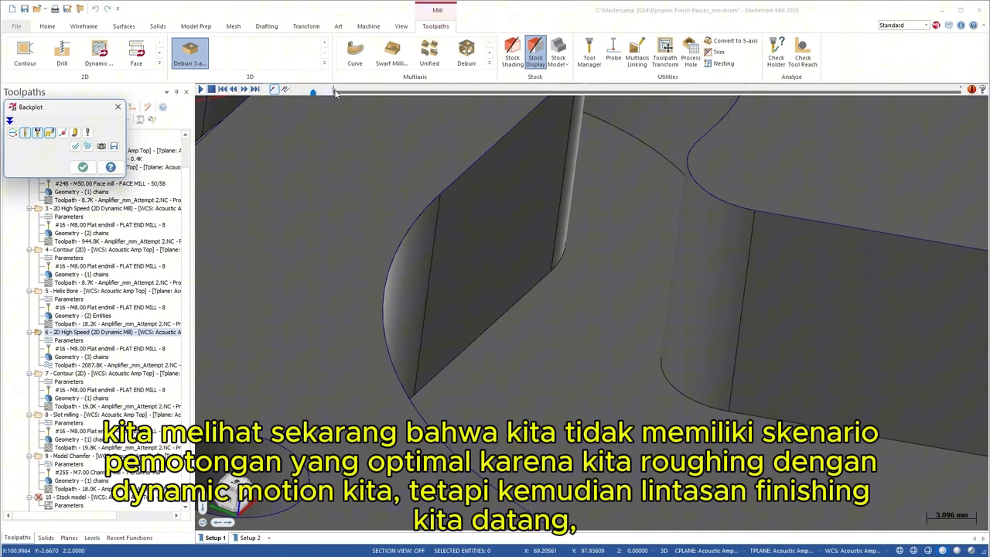
pyautogui.moveTo(335, 91); pyautogui.dragTo(698, 96)
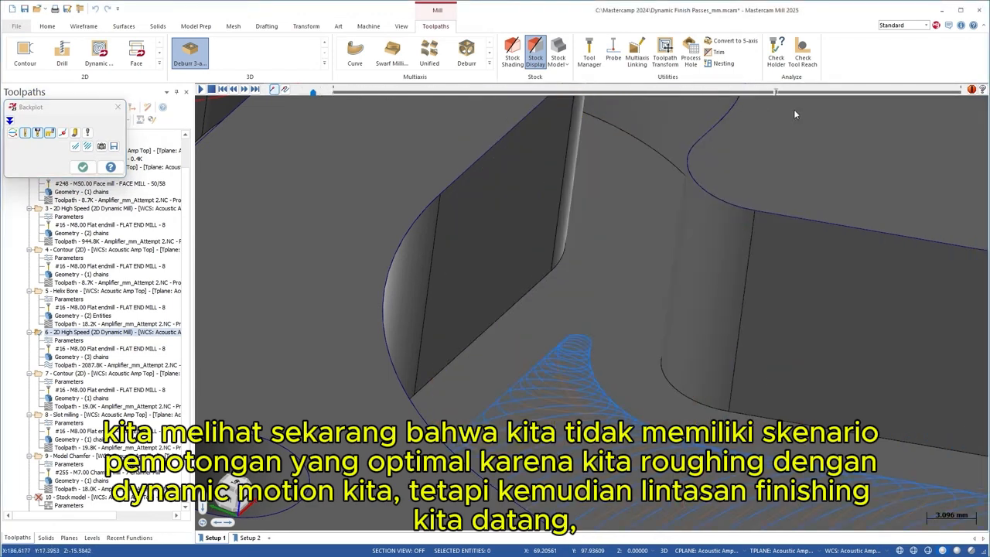
pyautogui.moveTo(963, 89); pyautogui.dragTo(961, 90)
pyautogui.press('s')
pyautogui.press('s')
pyautogui.press('s')
pyautogui.press('s')
pyautogui.press('s')
pyautogui.press('s')
pyautogui.press('s')
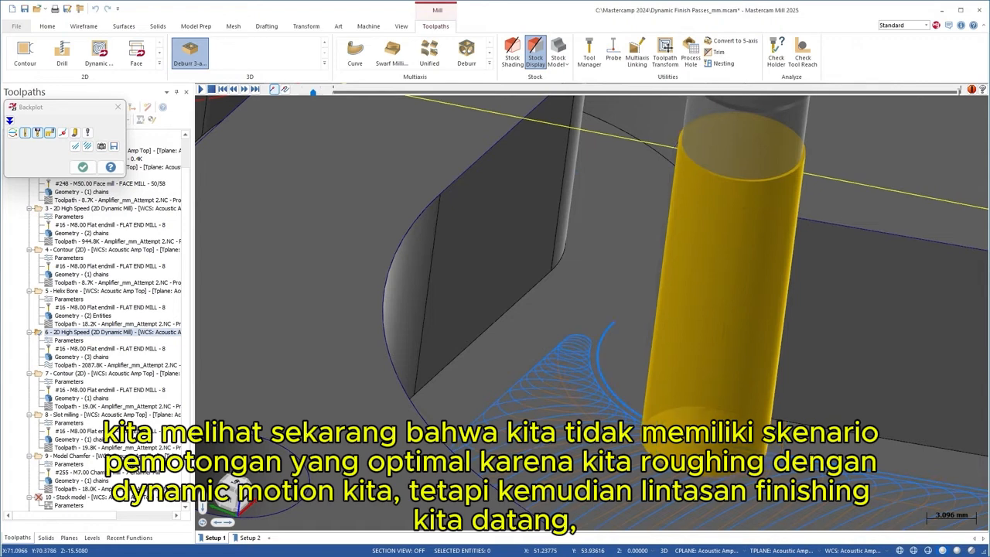
pyautogui.press('s')
pyautogui.press('s')
pyautogui.press('s')
pyautogui.press('s')
pyautogui.press('s')
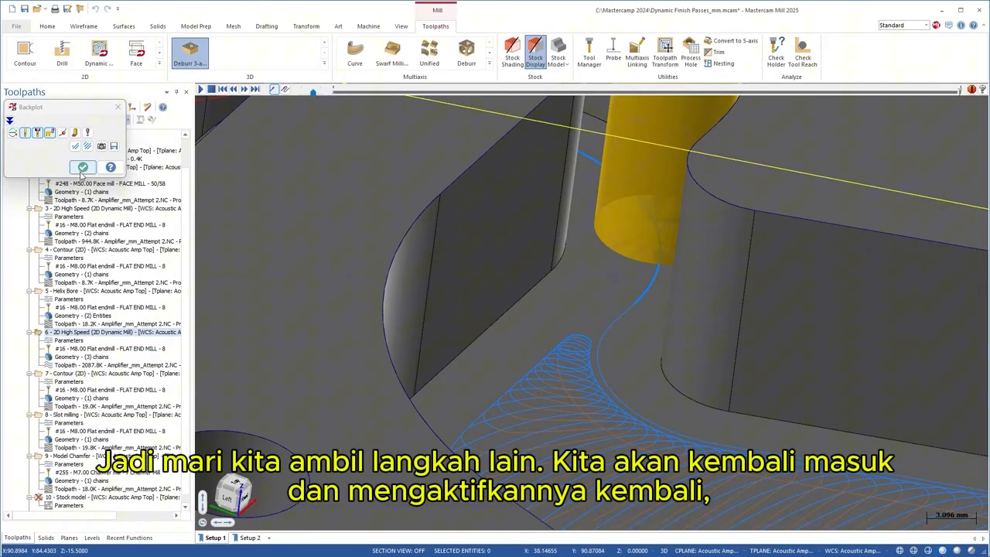
pyautogui.click(83, 167)
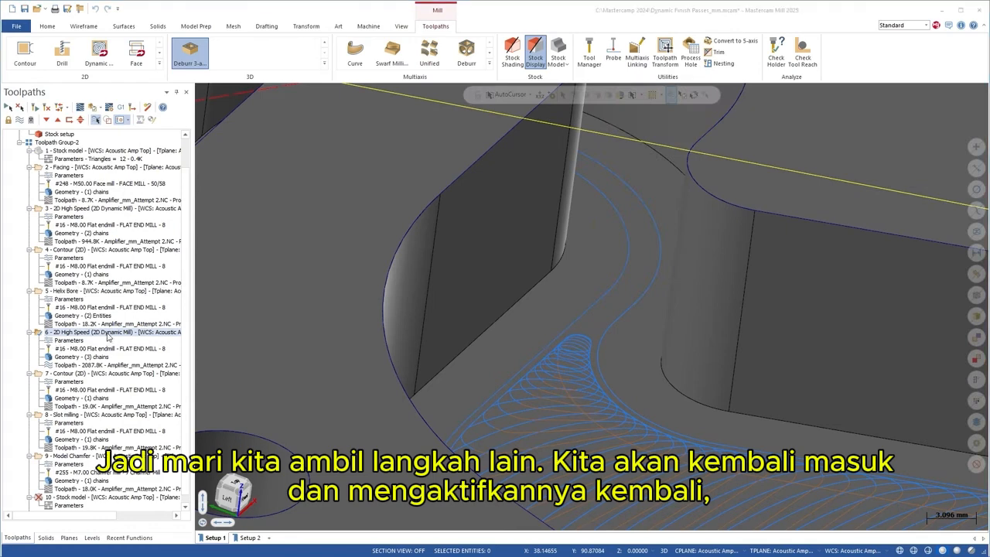
# - Switch operation 6 to the 6 mm flat end mill, keeping 0.5 spacing, and regenerate
pyautogui.click(62, 341)
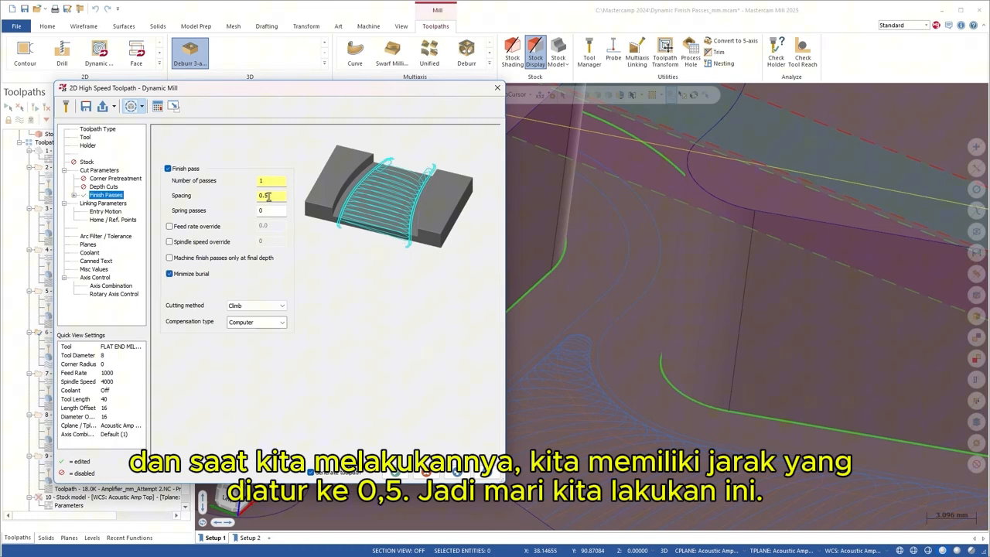
pyautogui.click(85, 138)
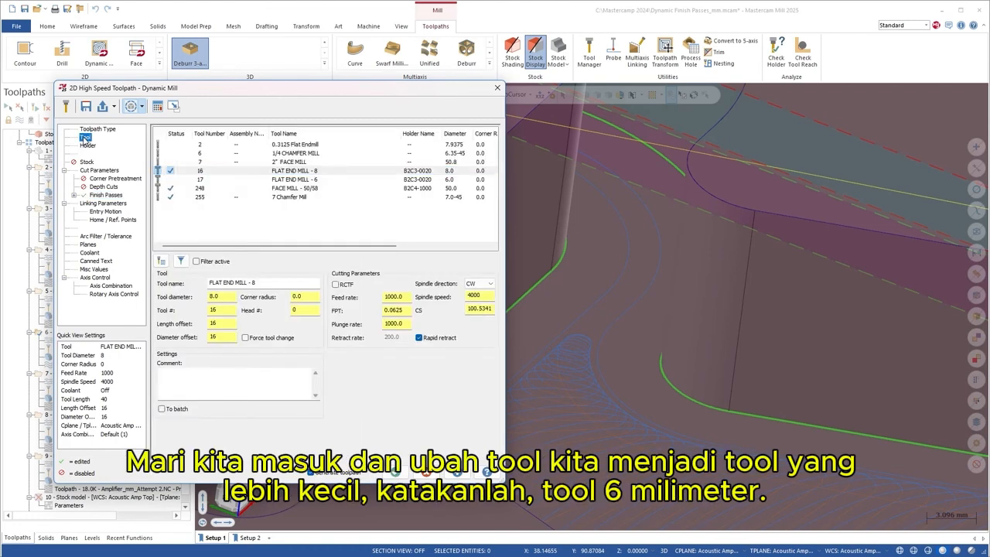
pyautogui.click(283, 180)
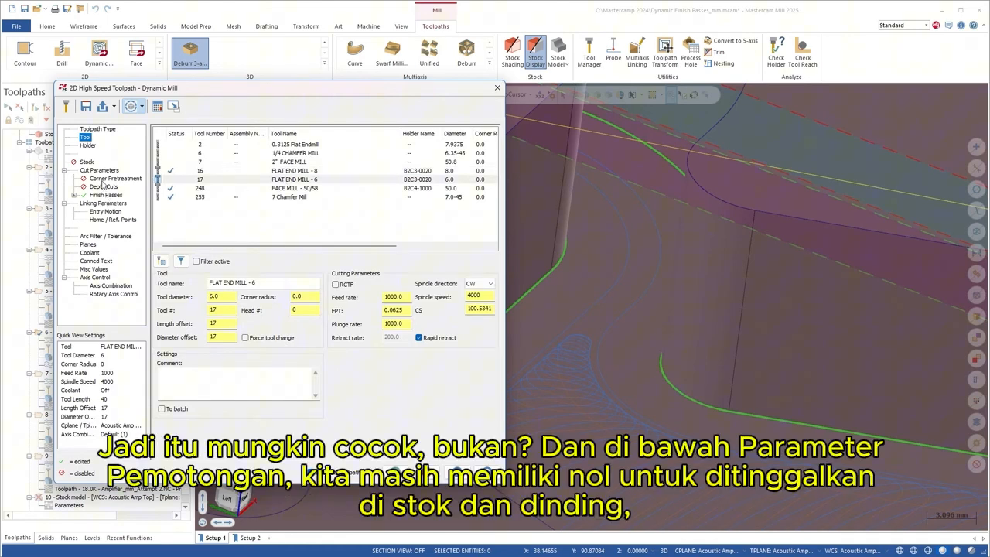
pyautogui.click(100, 170)
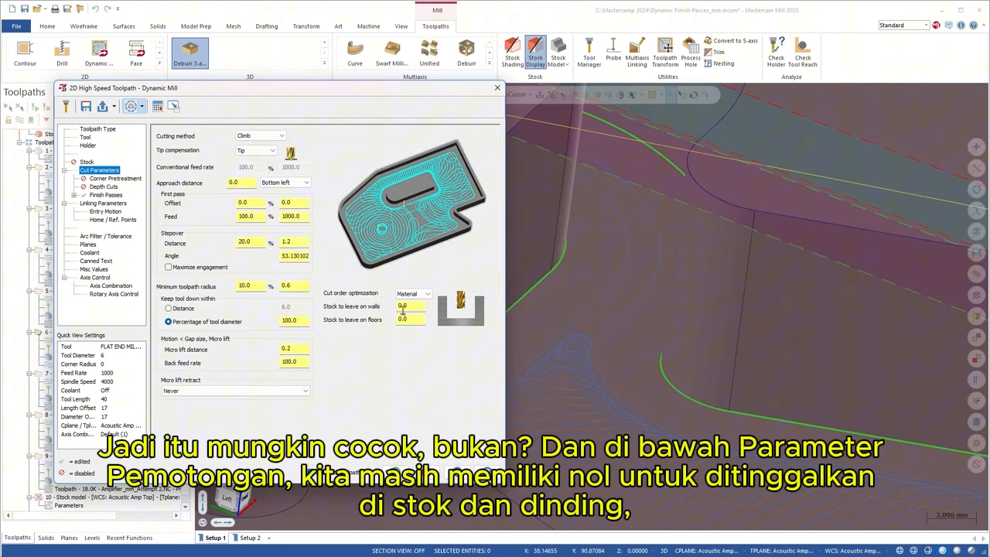
pyautogui.click(106, 195)
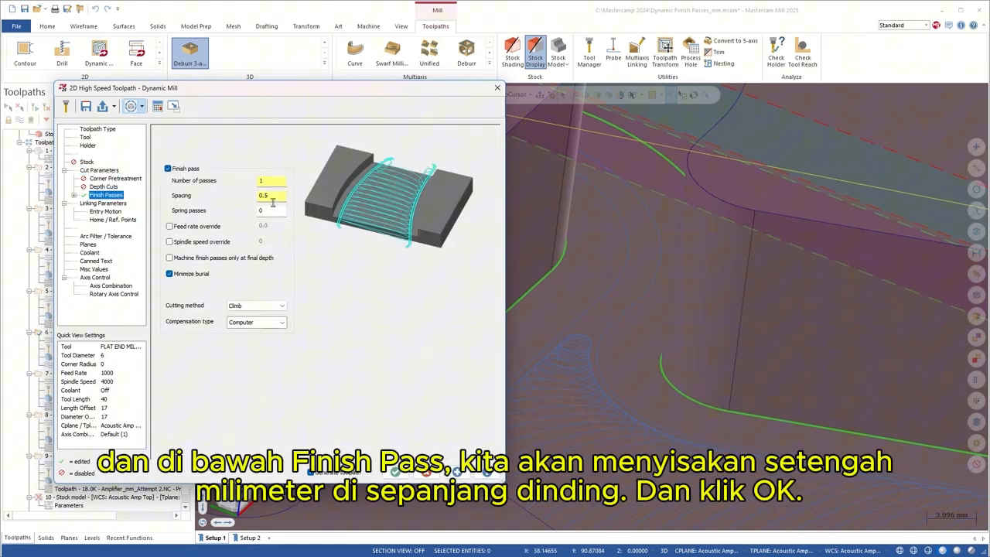
pyautogui.click(397, 474)
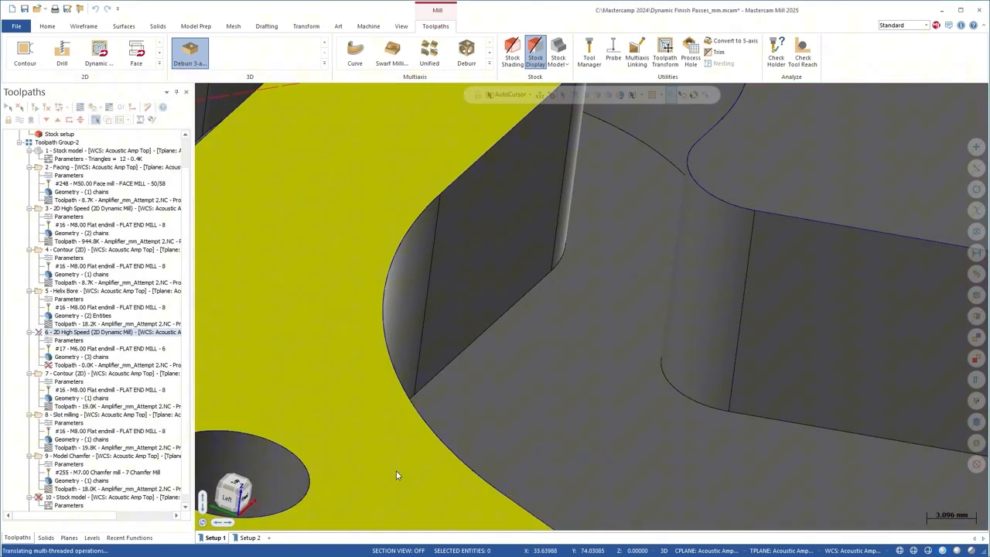
# - Backplot the 6 mm toolpath to the end and step the tool onto the wall finish pass
pyautogui.scroll(-1, 705, 379)
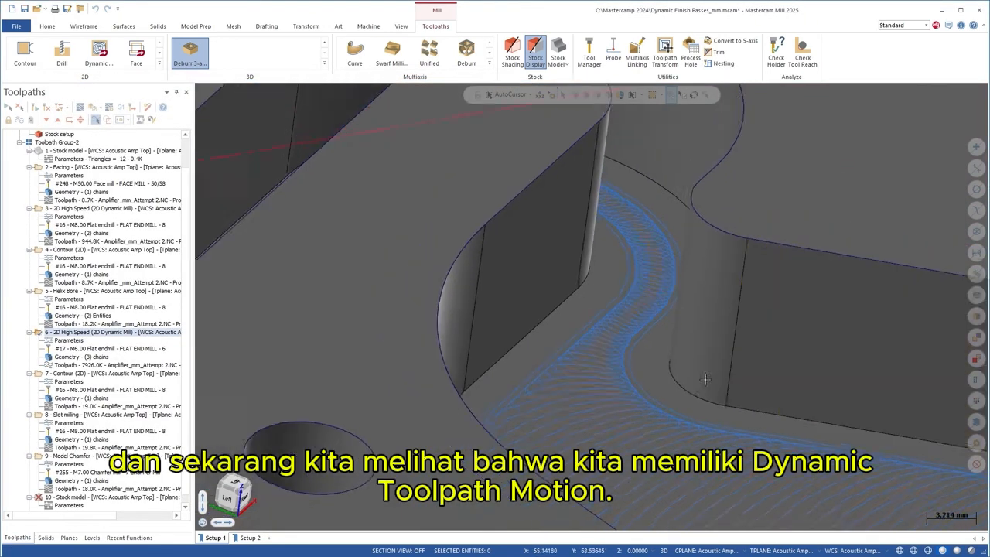
pyautogui.moveTo(706, 379); pyautogui.dragTo(688, 384, button='middle')
pyautogui.scroll(-2, 637, 399)
pyautogui.scroll(2, 636, 398)
pyautogui.scroll(-2, 636, 397)
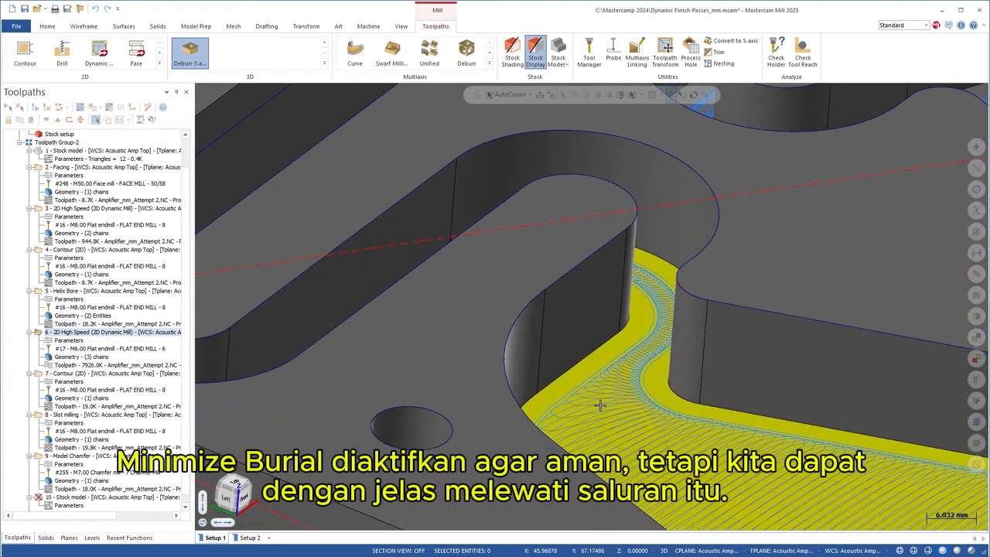
pyautogui.click(60, 365)
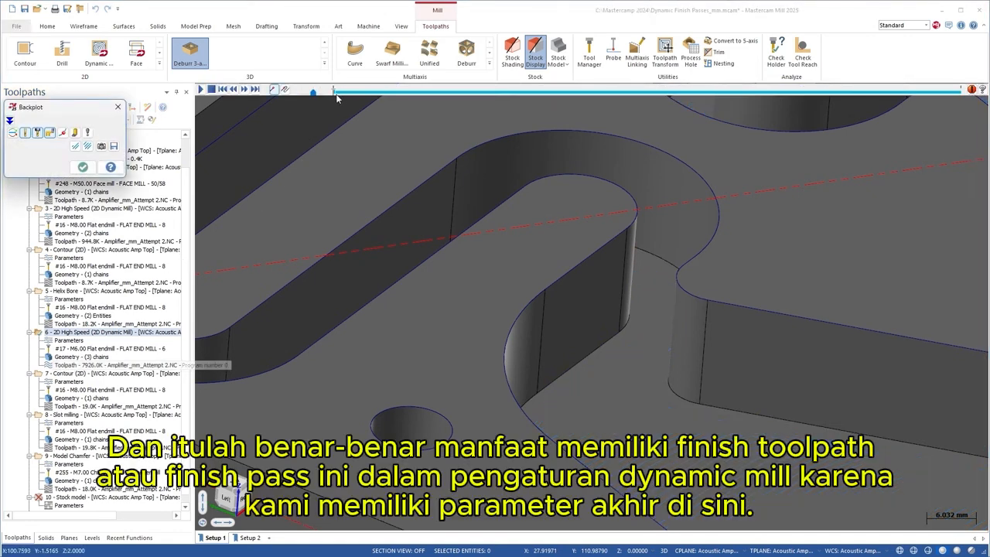
pyautogui.moveTo(333, 94); pyautogui.dragTo(959, 93)
pyautogui.scroll(3, 671, 406)
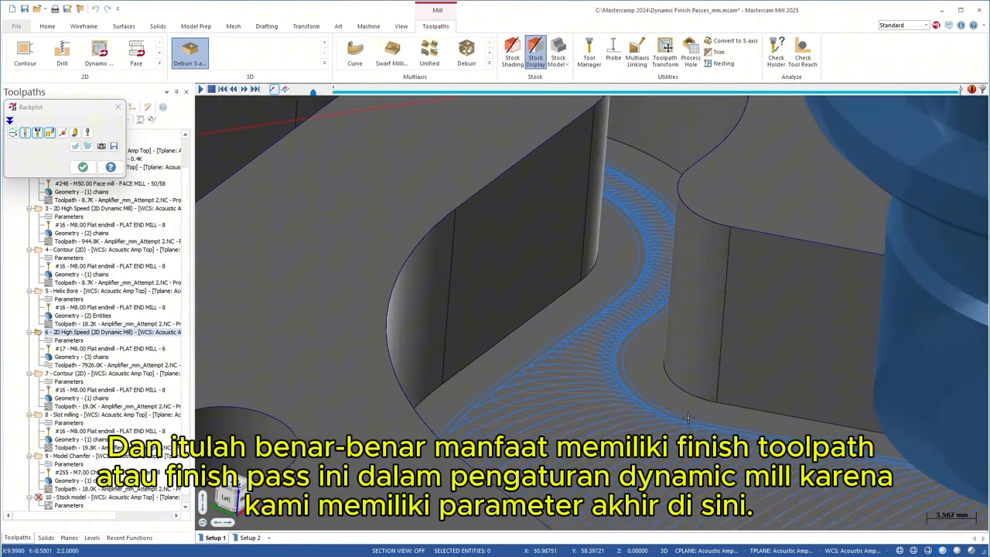
pyautogui.press('b')
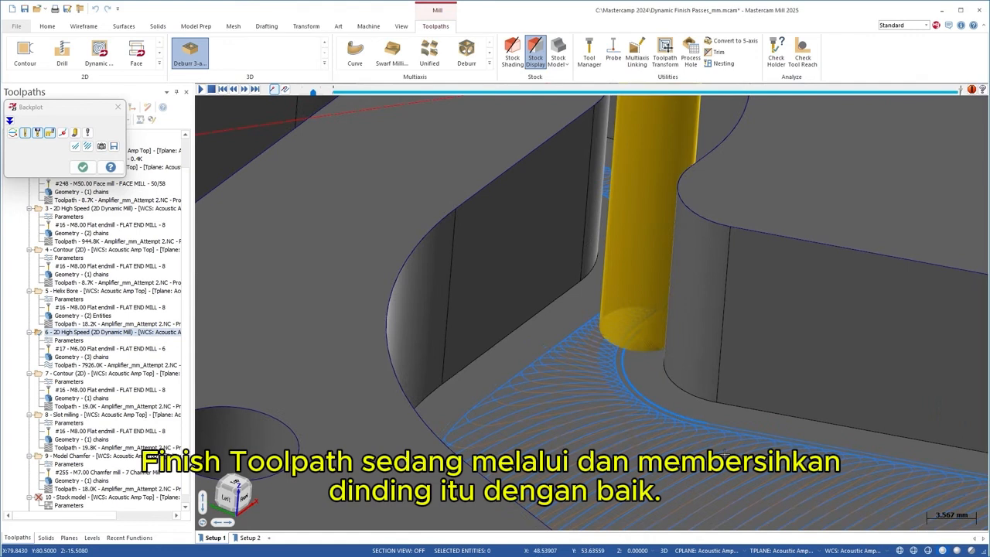